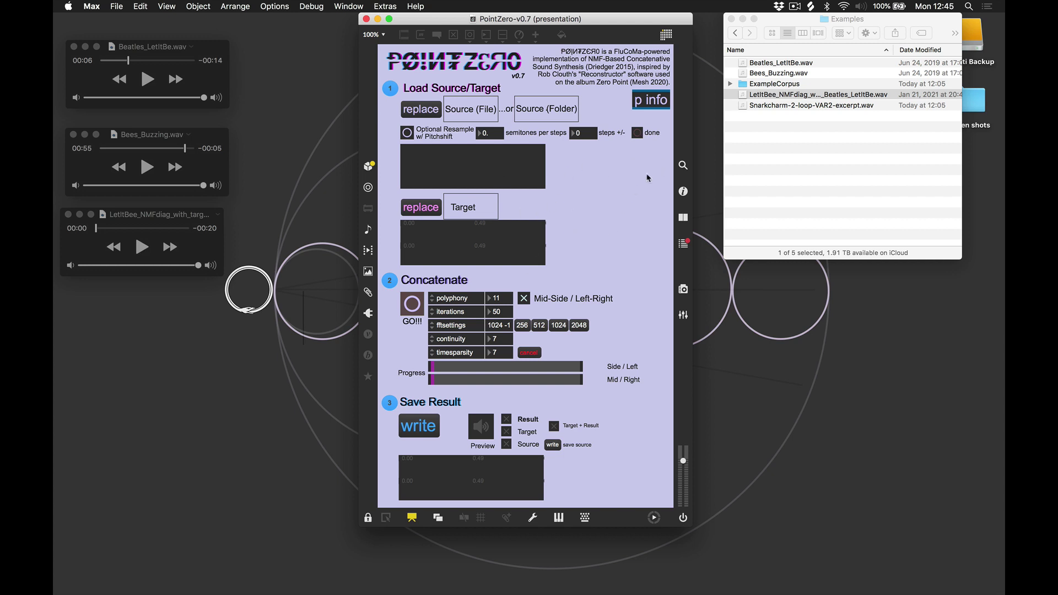
Open the PointZero instructions window, then close it with Cmd+W to return to the patch
{"action": "left_click", "coordinate": [649, 104]}
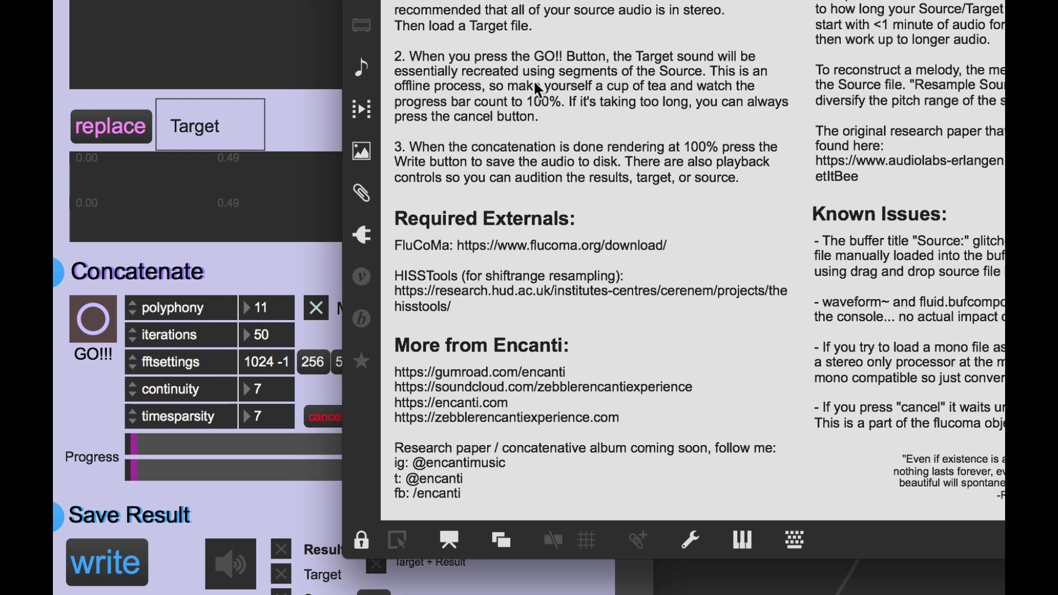
{"action": "key", "text": "super+w"}
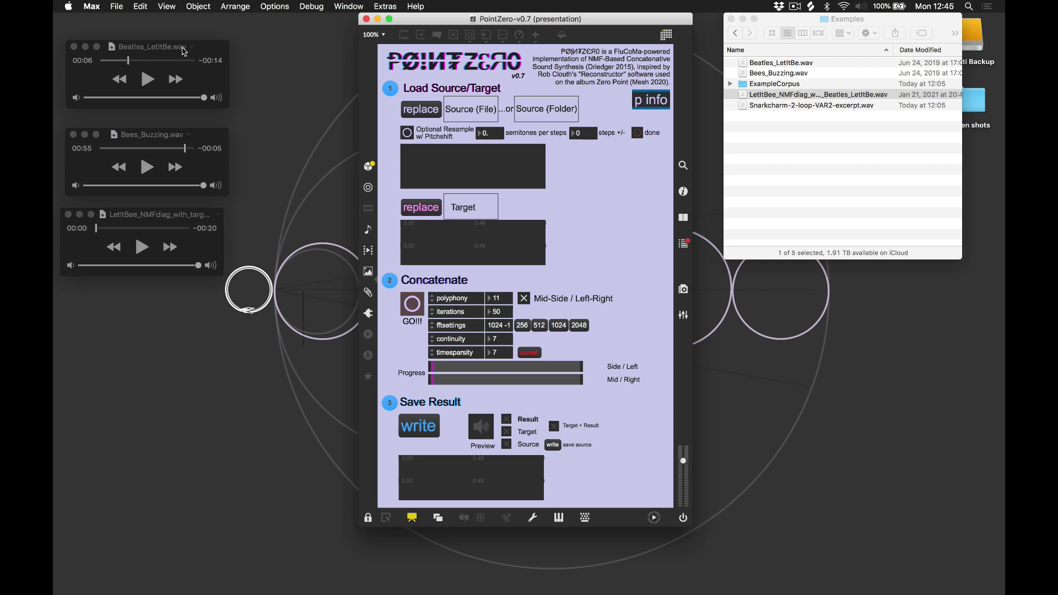
Play the Beatles_LetItBe.wav target, then the start of Bees_Buzzing.wav
{"action": "left_click", "coordinate": [183, 48]}
{"action": "left_click_drag", "start_coordinate": [166, 150], "coordinate": [56, 153]}
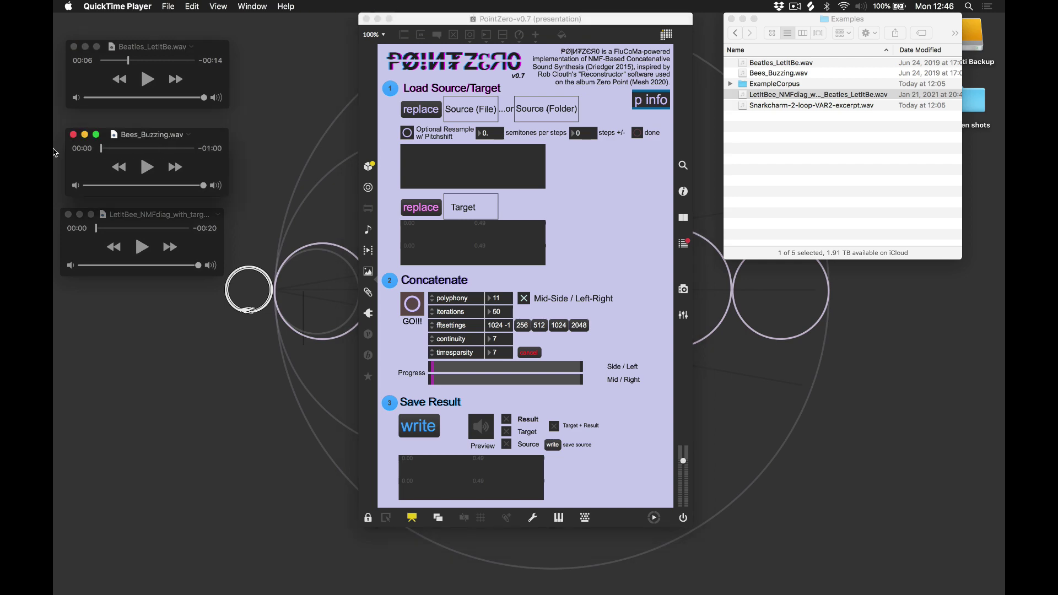
{"action": "left_click", "coordinate": [153, 51]}
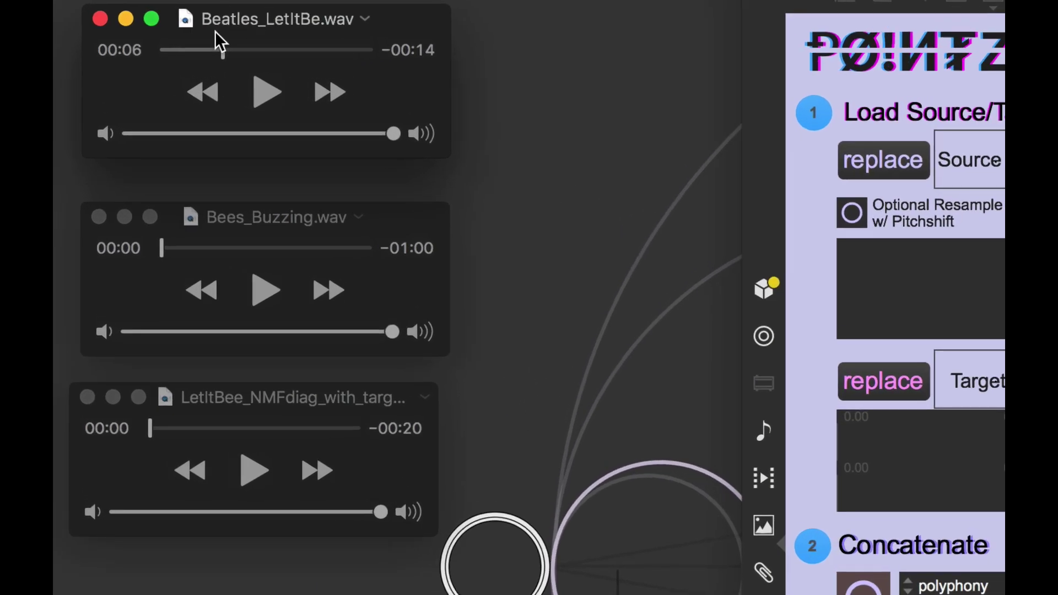
{"action": "key", "text": "space"}
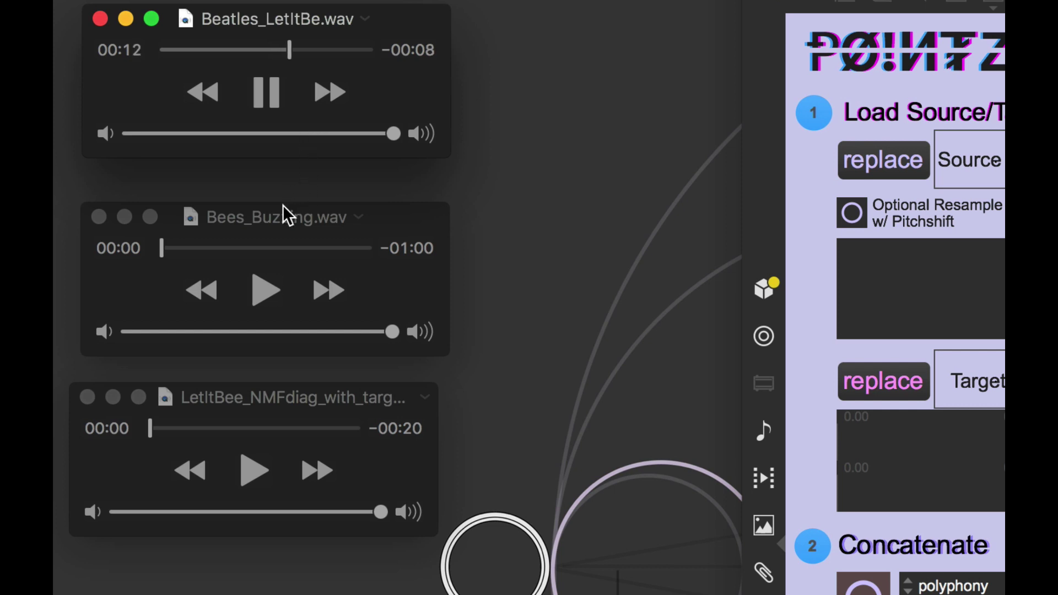
{"action": "key", "text": "space"}
{"action": "left_click", "coordinate": [278, 219]}
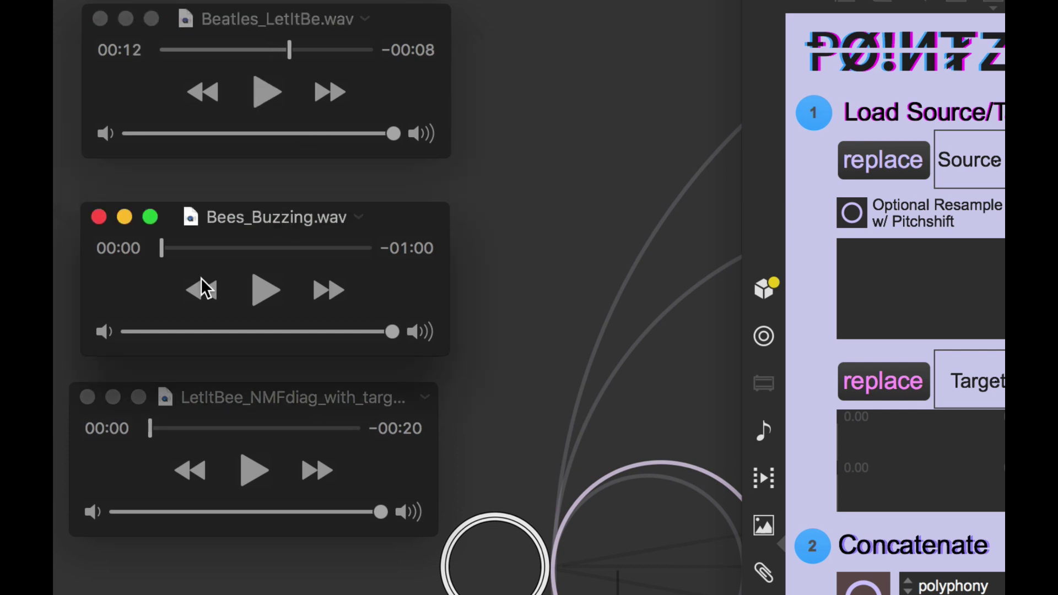
{"action": "key", "text": "space"}
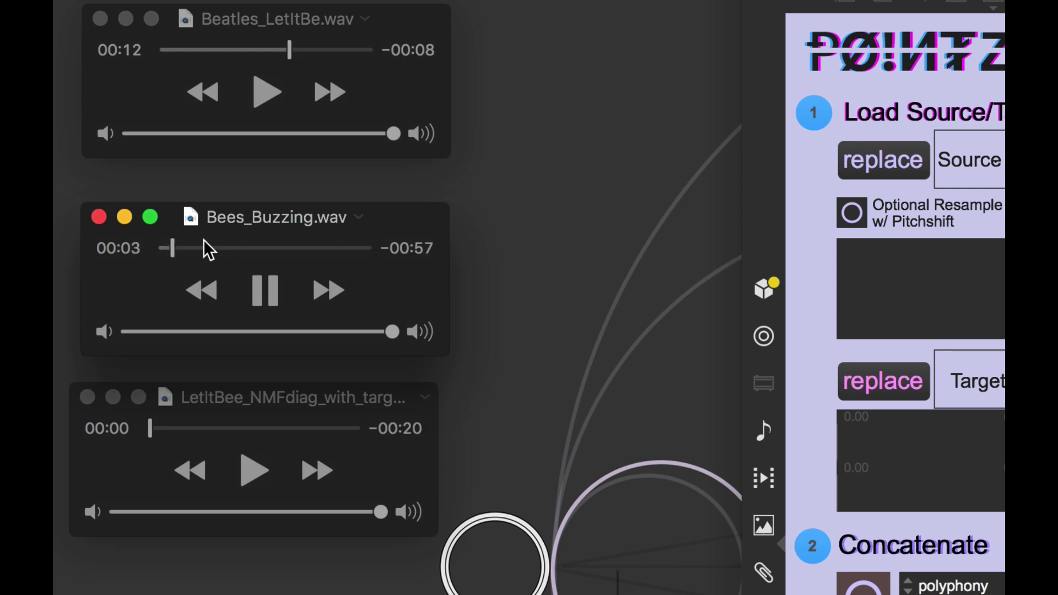
{"action": "key", "text": "space"}
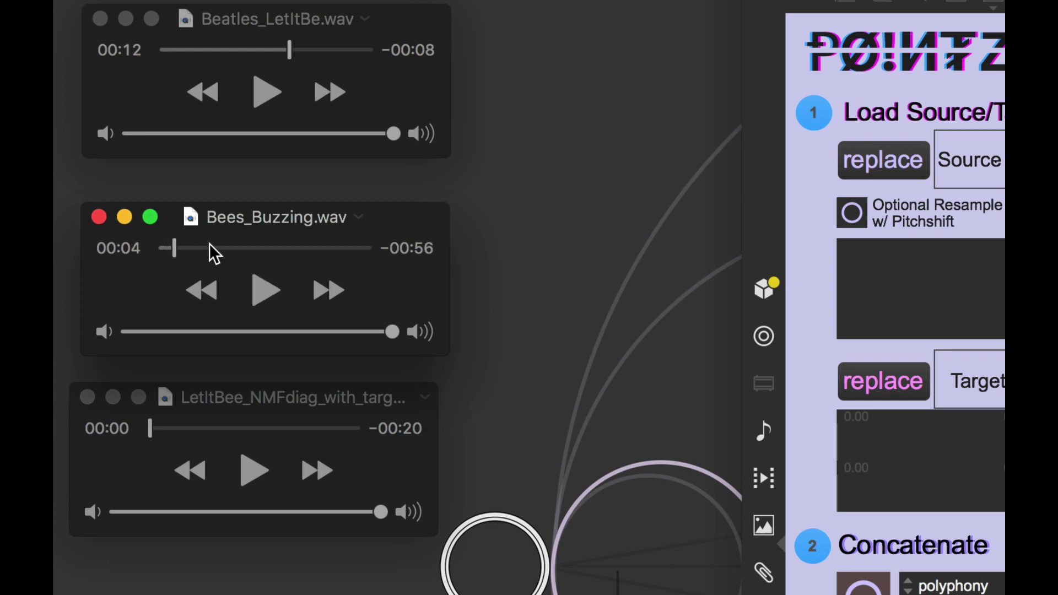
Scrub Bees_Buzzing.wav from 00:20 to its end, then play the LetItBee NMFdiag result
{"action": "left_click", "coordinate": [231, 248]}
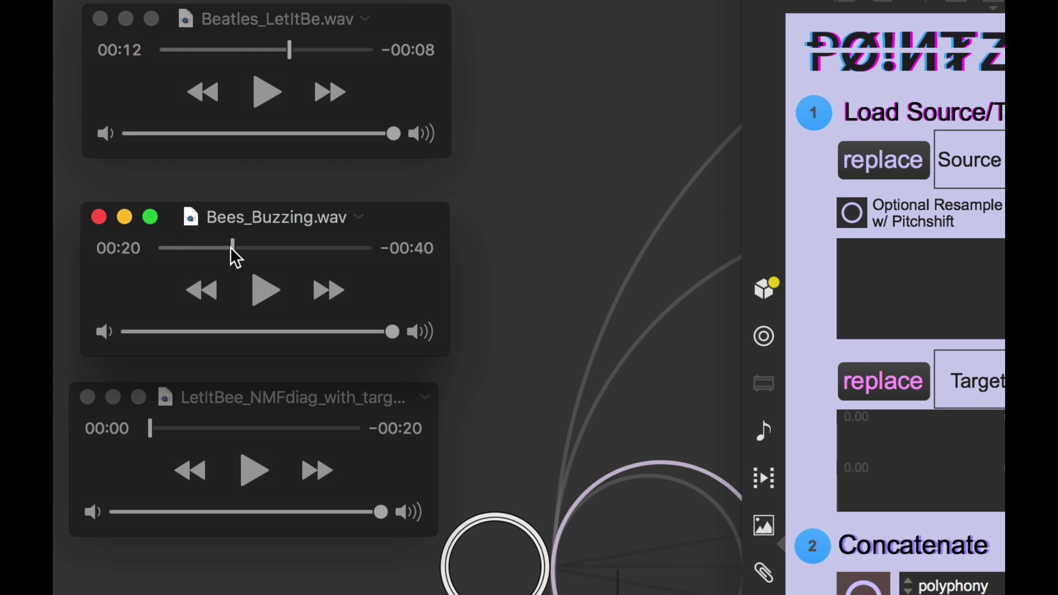
{"action": "key", "text": "space"}
{"action": "left_click", "coordinate": [296, 248]}
{"action": "left_click", "coordinate": [327, 248]}
{"action": "left_click", "coordinate": [346, 248]}
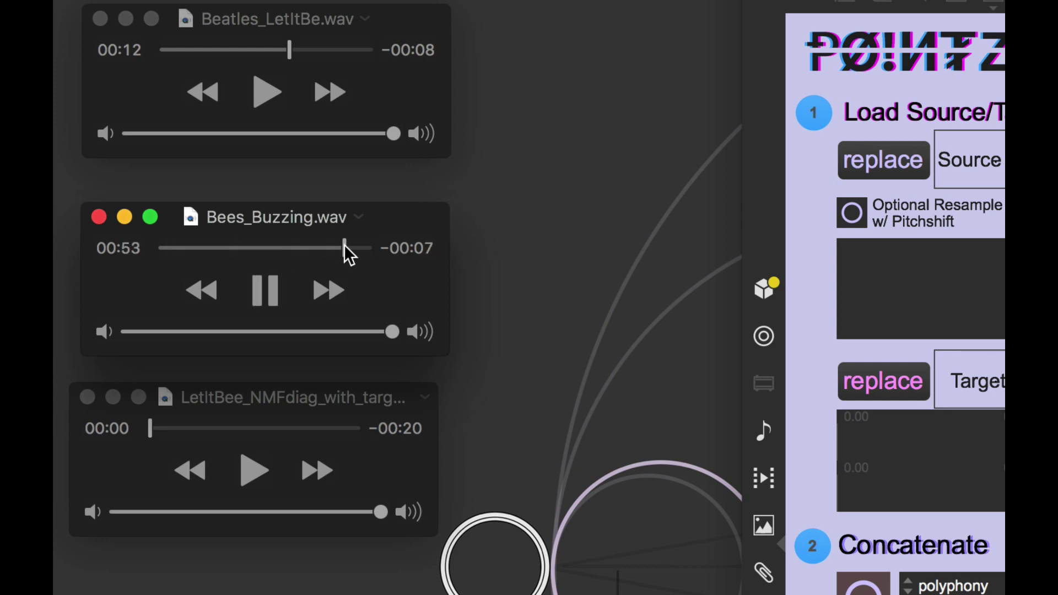
{"action": "left_click", "coordinate": [361, 248]}
{"action": "left_click", "coordinate": [241, 248]}
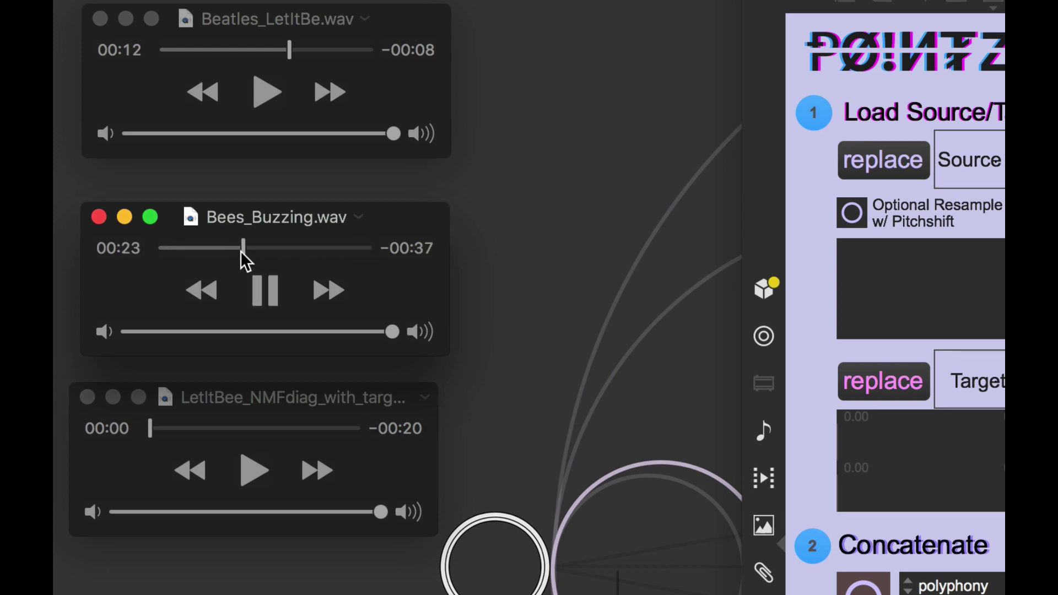
{"action": "key", "text": "space"}
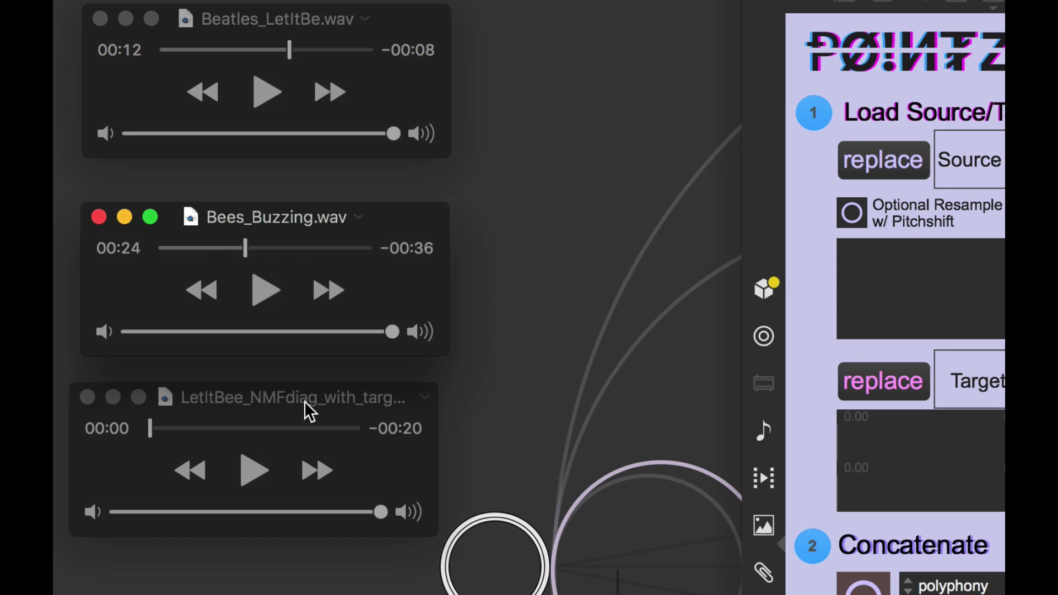
{"action": "left_click", "coordinate": [330, 405]}
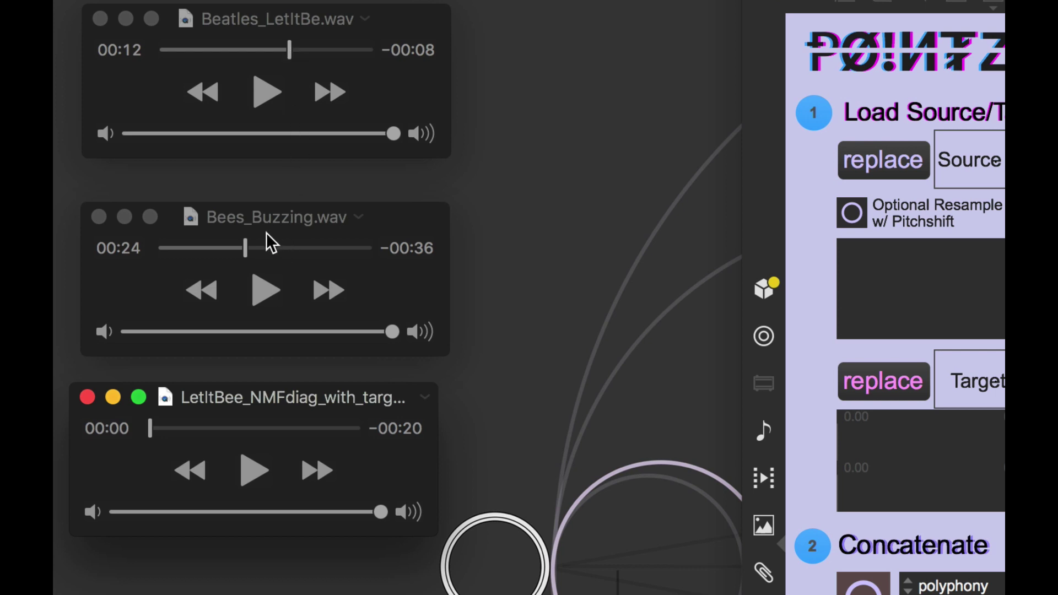
{"action": "left_click", "coordinate": [257, 482]}
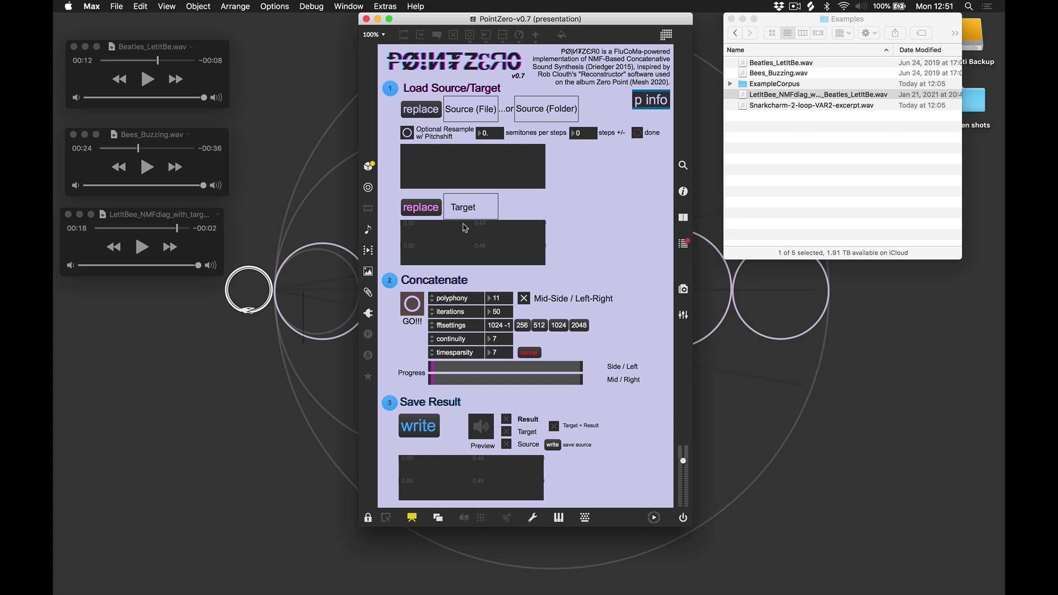
Quick Look Snarkcharm-2-loop-VAR2-excerpt.wav and drag it onto PointZero's Target box
{"action": "left_click", "coordinate": [766, 134]}
{"action": "left_click", "coordinate": [787, 122]}
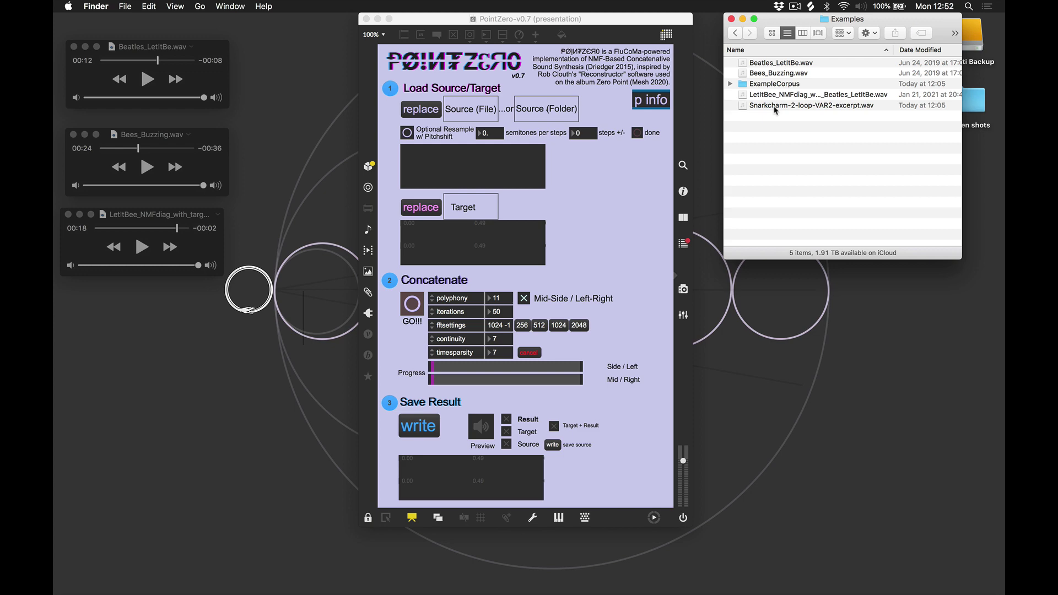
{"action": "left_click", "coordinate": [773, 105]}
{"action": "key", "text": "space"}
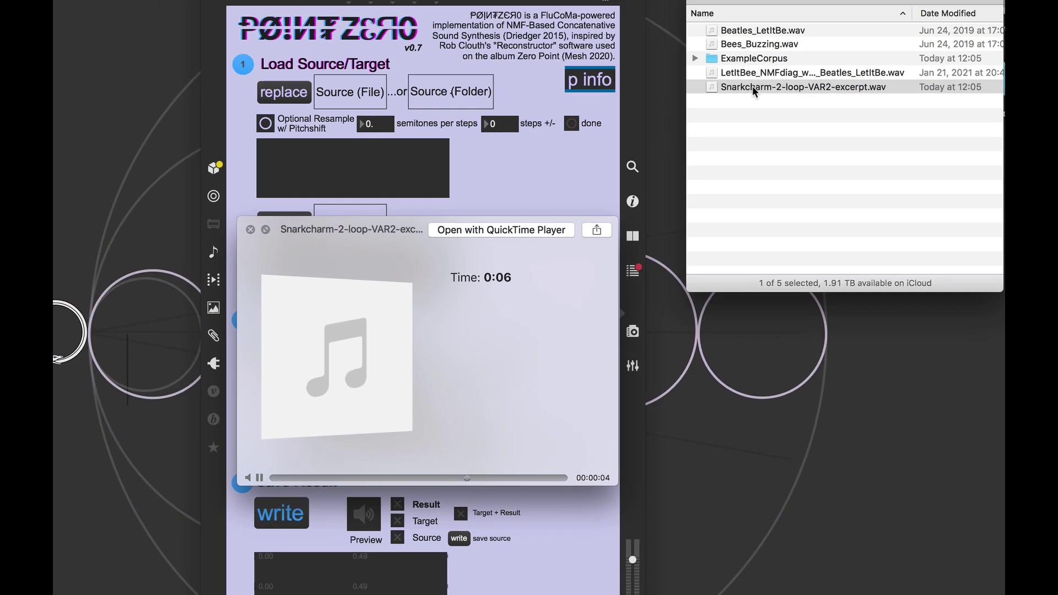
{"action": "key", "text": "space"}
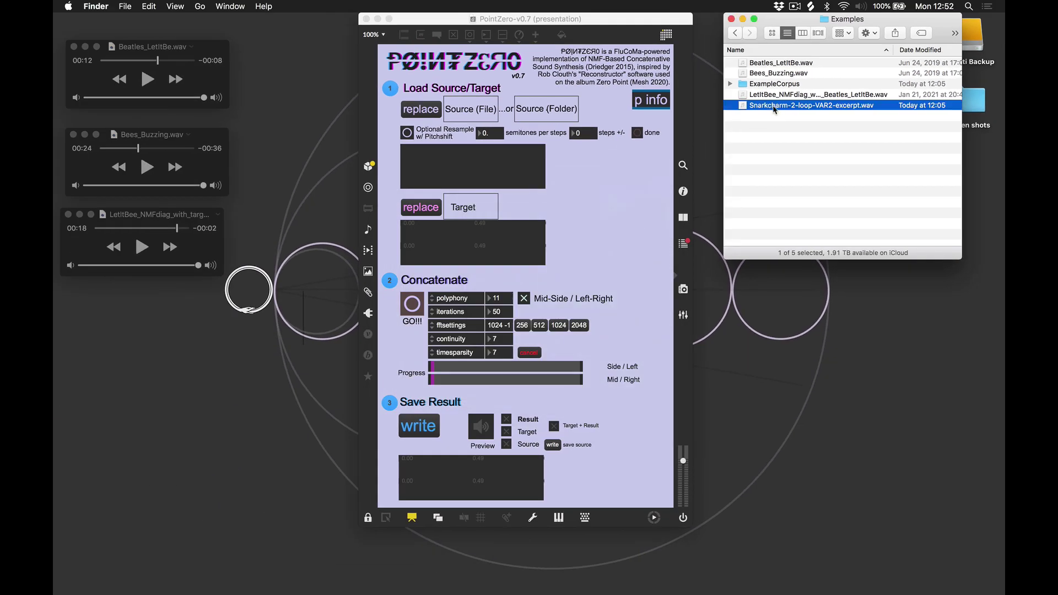
{"action": "left_click_drag", "start_coordinate": [779, 108], "coordinate": [462, 218]}
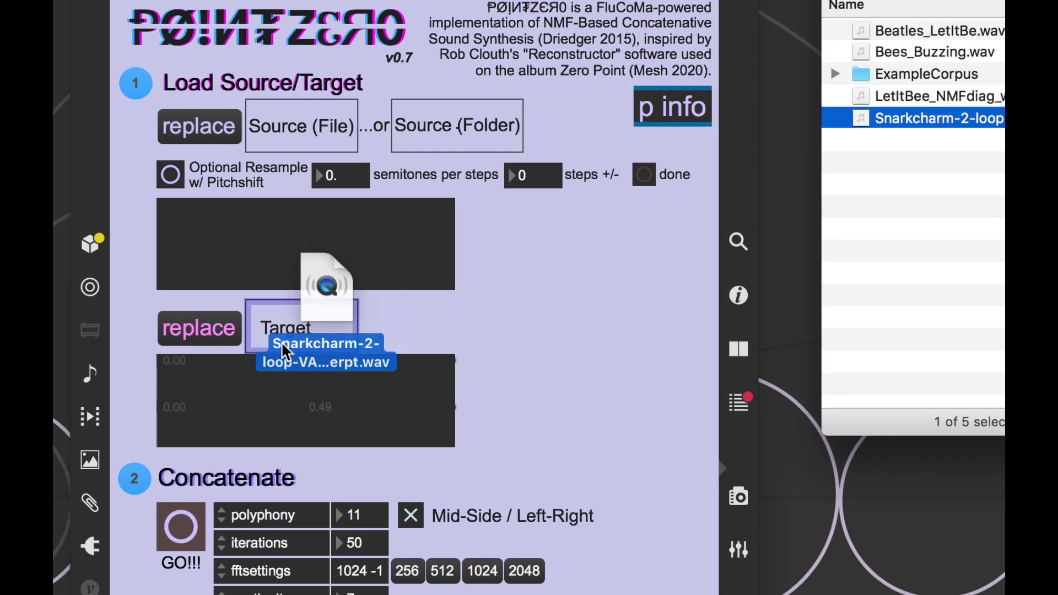
{"action": "left_click_drag", "start_coordinate": [282, 350], "coordinate": [283, 341]}
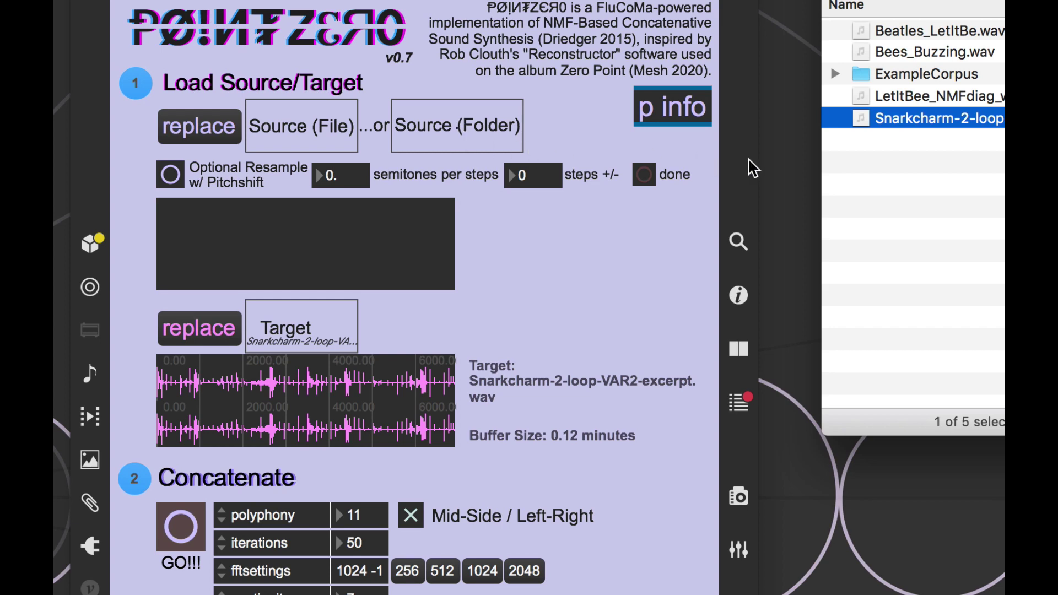
{"action": "left_click", "coordinate": [850, 198]}
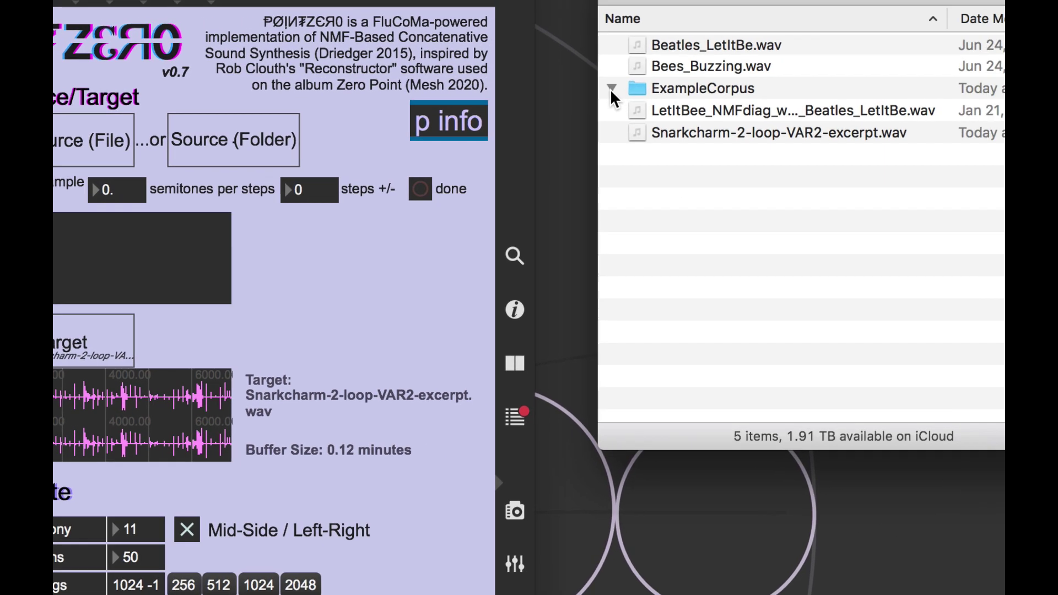
Expand ExampleCorpus and Quick Look each of its four BC_ texture files in turn
{"action": "left_click", "coordinate": [835, 74]}
{"action": "left_click", "coordinate": [606, 90]}
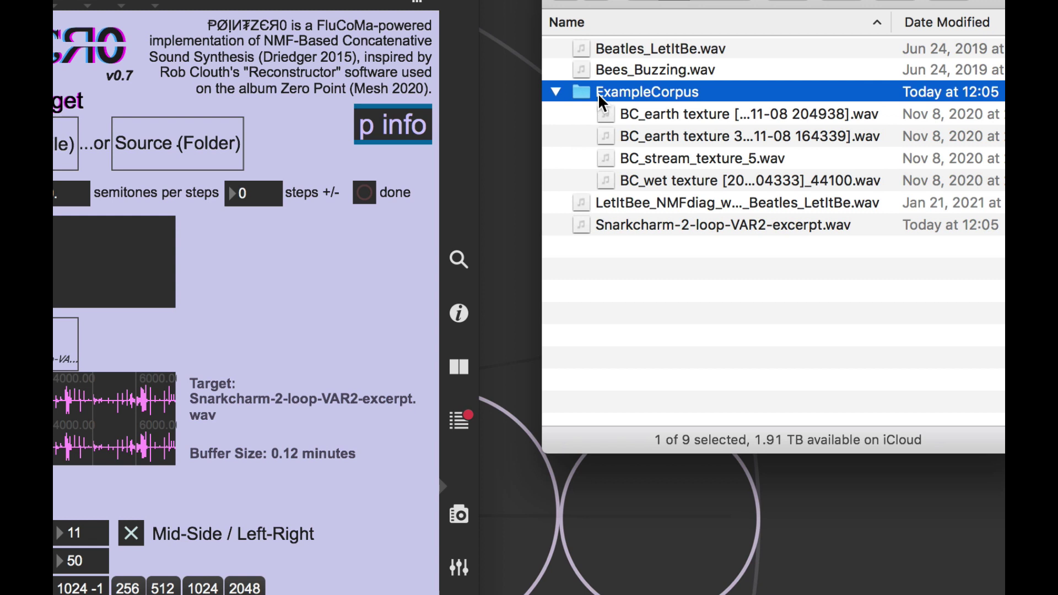
{"action": "left_click", "coordinate": [610, 114]}
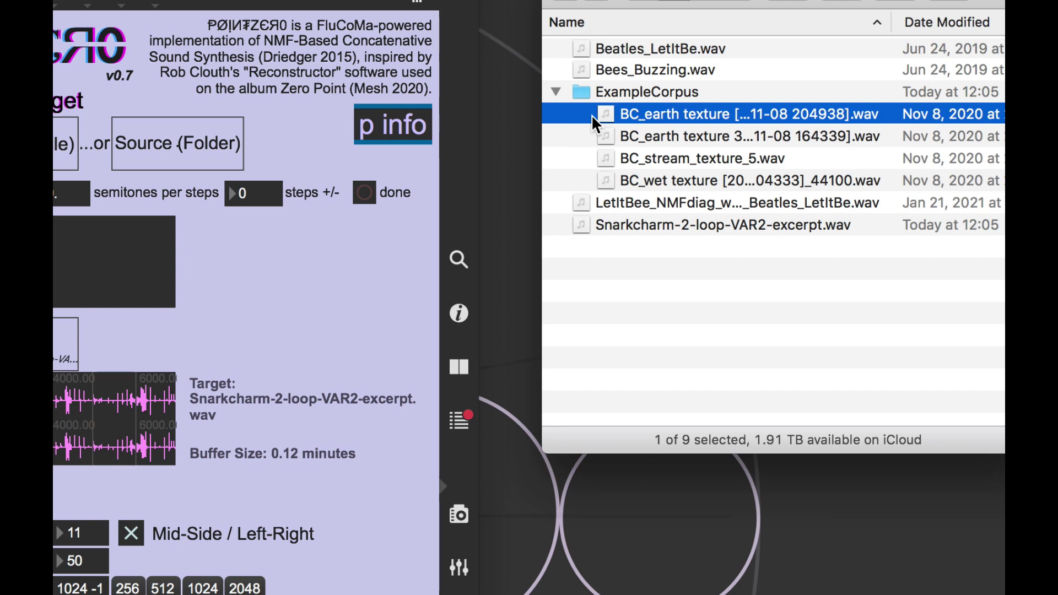
{"action": "key", "text": "space"}
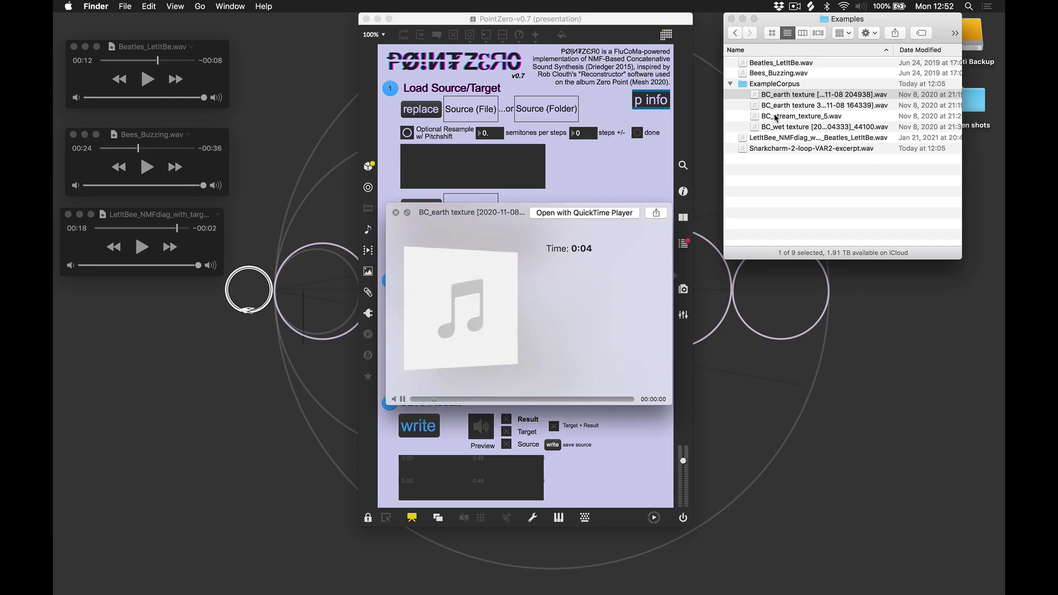
{"action": "key", "text": "Down"}
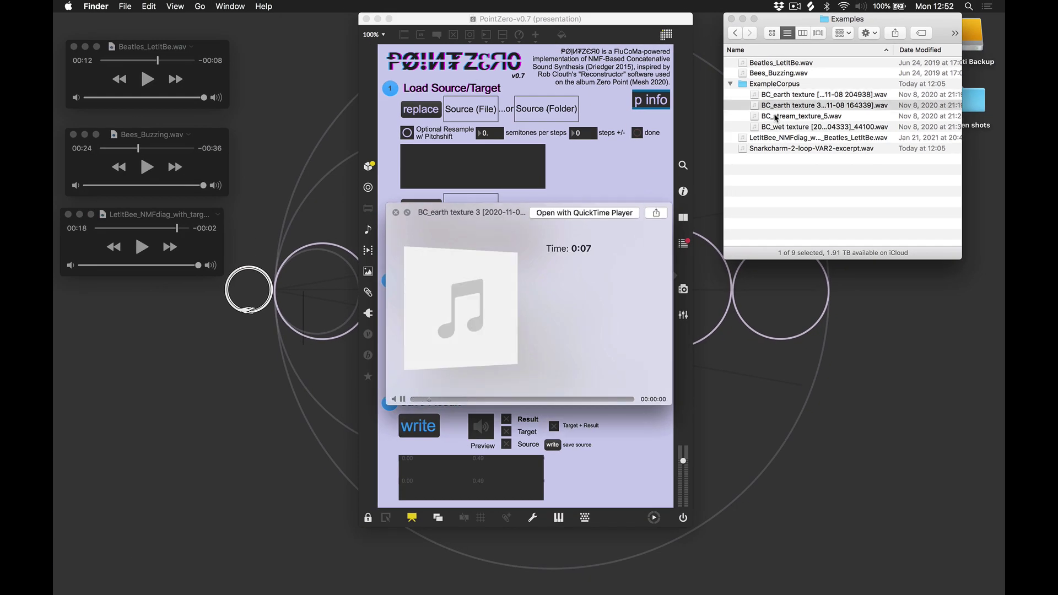
{"action": "key", "text": "Down"}
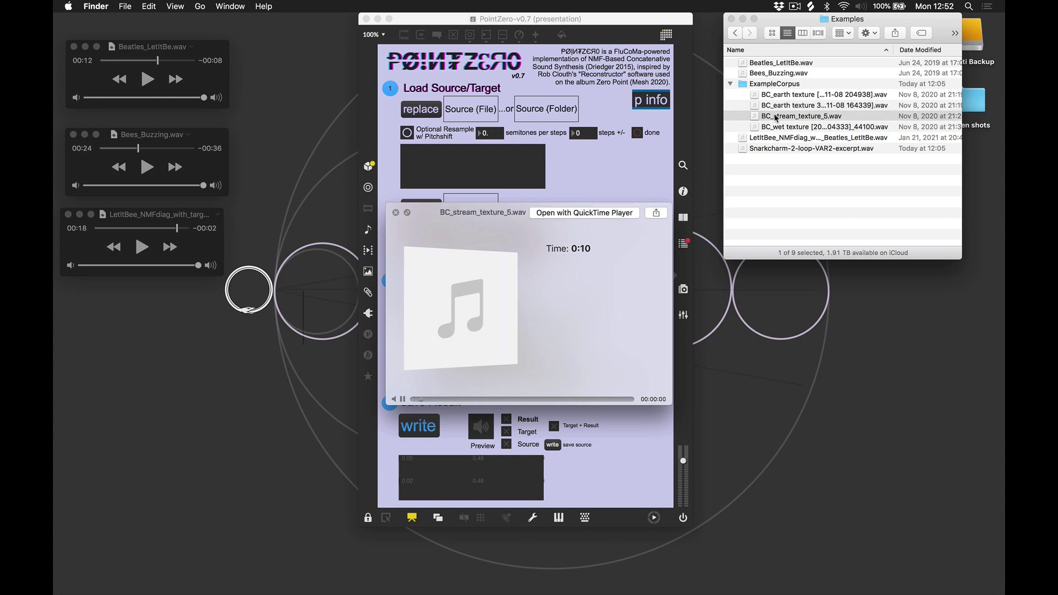
{"action": "key", "text": "Down"}
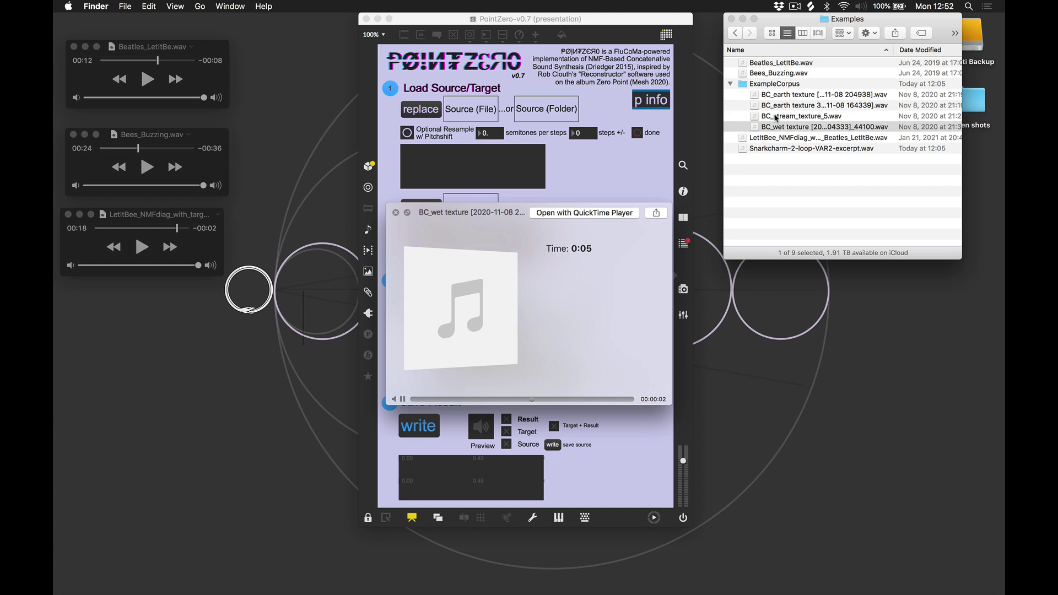
{"action": "key", "text": "space"}
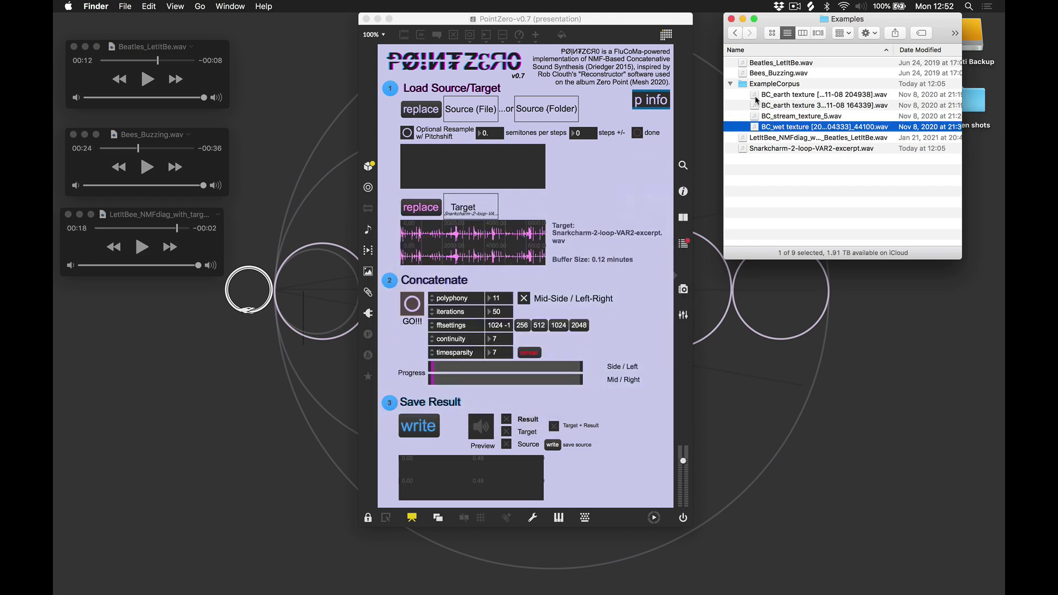
{"action": "left_click", "coordinate": [744, 87]}
Drag the ExampleCorpus folder from Finder onto PointZero's Source (Folder) box
{"action": "left_click_drag", "start_coordinate": [743, 87], "coordinate": [562, 110]}
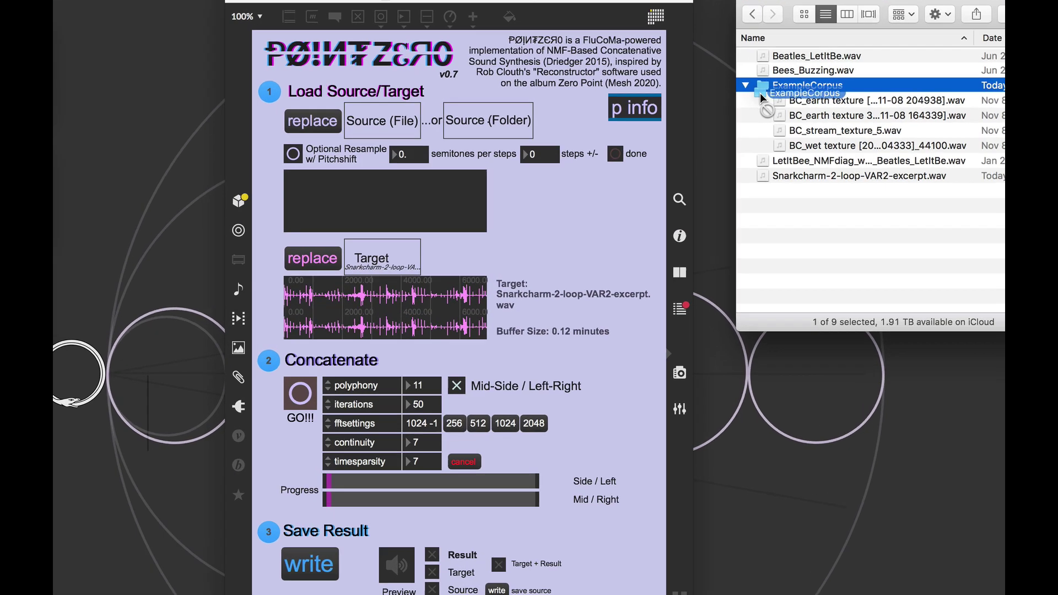
{"action": "left_click_drag", "start_coordinate": [432, 138], "coordinate": [378, 137]}
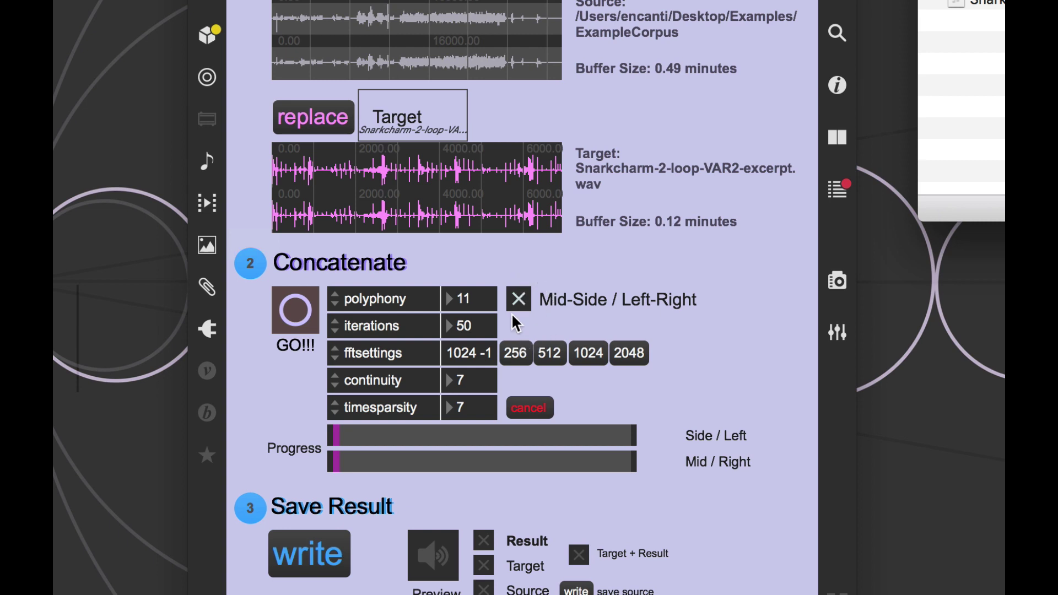
Uncheck Mid-Side / Left-Right and set polyphony to 3
{"action": "left_click", "coordinate": [519, 301]}
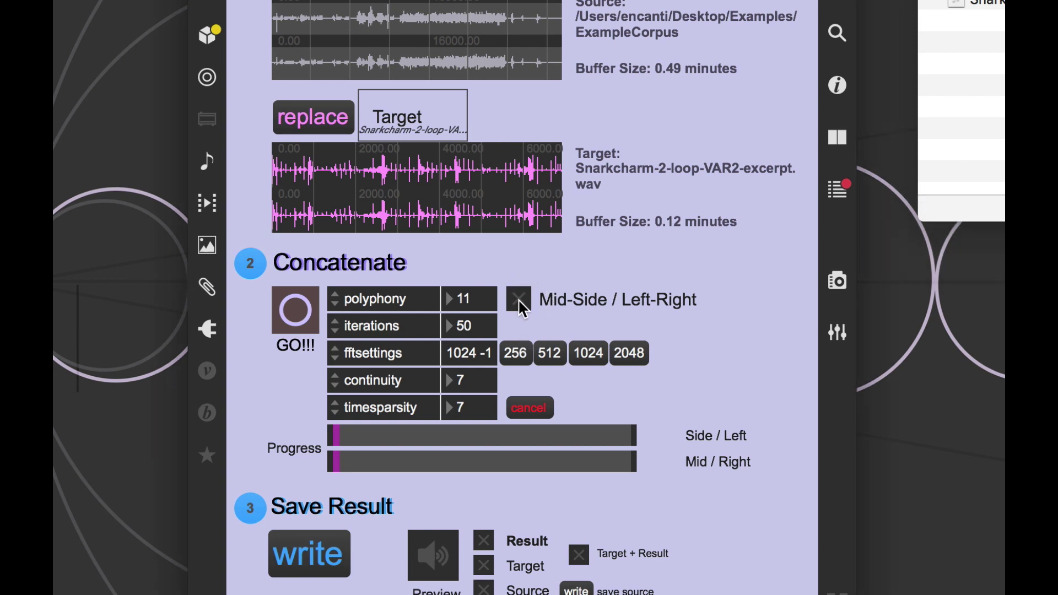
{"action": "left_click", "coordinate": [471, 301]}
{"action": "left_click_drag", "start_coordinate": [473, 298], "coordinate": [473, 320]}
{"action": "mouse_move", "coordinate": [460, 298]}
{"action": "left_mouse_down"}
{"action": "mouse_move", "coordinate": [477, 295]}
{"action": "mouse_move", "coordinate": [477, 310]}
{"action": "mouse_move", "coordinate": [460, 296]}
{"action": "left_mouse_up"}
Lower iterations to 20, and leave FFT size at 1024 after trying 512 and 256
{"action": "left_click", "coordinate": [472, 329]}
{"action": "left_click_drag", "start_coordinate": [463, 326], "coordinate": [463, 342]}
{"action": "left_click", "coordinate": [460, 355]}
{"action": "left_click", "coordinate": [548, 356]}
{"action": "left_click", "coordinate": [515, 353]}
{"action": "left_click", "coordinate": [588, 363]}
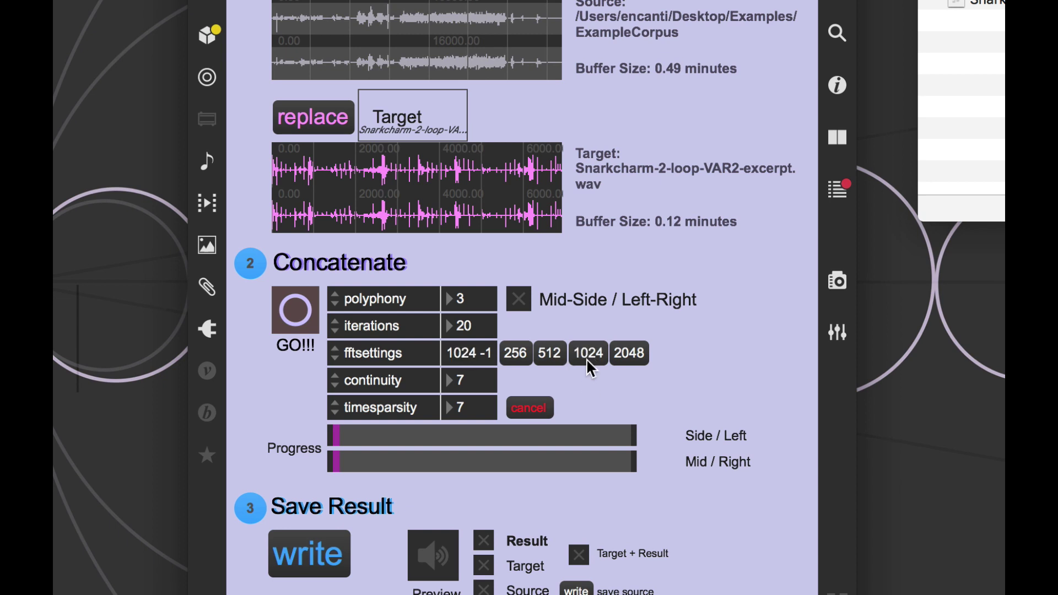
Set the continuity number box to 11
{"action": "left_click", "coordinate": [475, 386]}
{"action": "left_click_drag", "start_coordinate": [455, 353], "coordinate": [490, 389]}
{"action": "left_click", "coordinate": [490, 389]}
{"action": "double_click", "coordinate": [461, 358]}
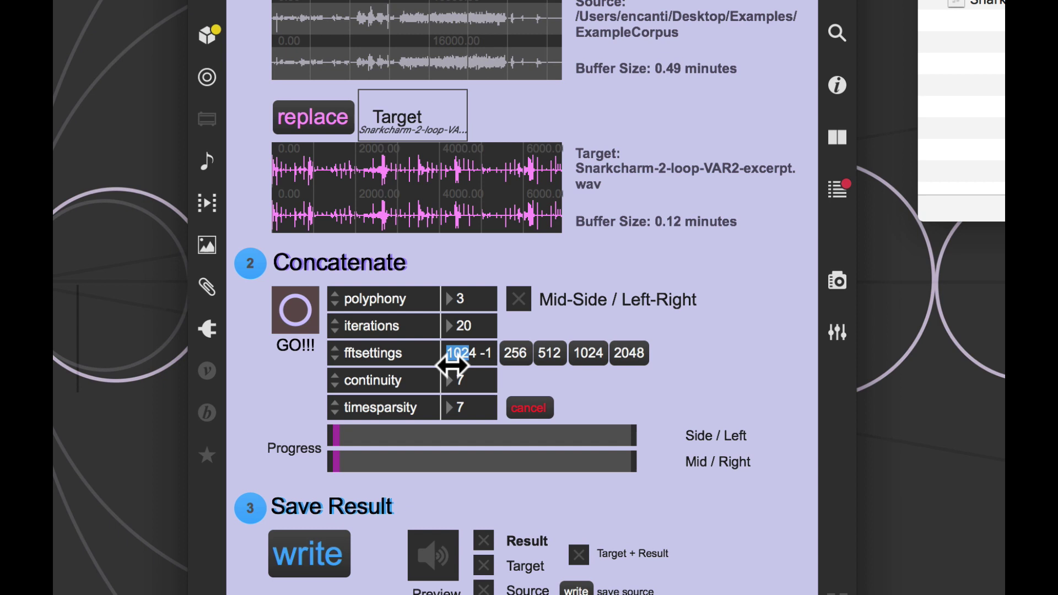
{"action": "key", "text": "Left"}
{"action": "left_click", "coordinate": [484, 385]}
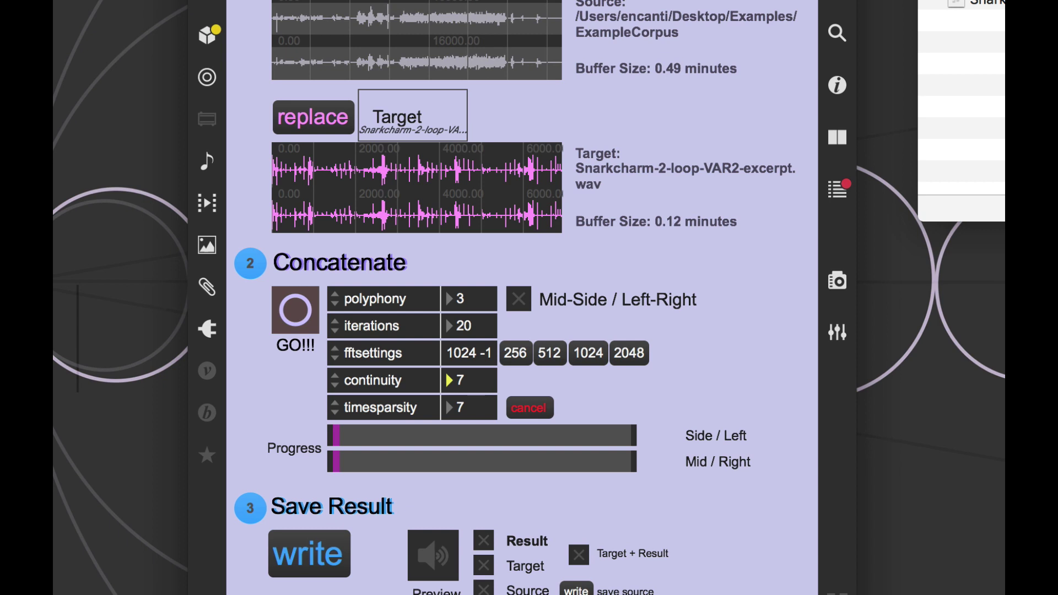
{"action": "left_click_drag", "start_coordinate": [460, 380], "coordinate": [480, 394]}
{"action": "mouse_move", "coordinate": [477, 392]}
{"action": "left_mouse_down"}
{"action": "mouse_move", "coordinate": [478, 380]}
{"action": "mouse_move", "coordinate": [480, 395]}
{"action": "left_mouse_up"}
Enter 1 in timesparsity, then drag it up to 39
{"action": "left_click", "coordinate": [472, 413]}
{"action": "left_click", "coordinate": [470, 388]}
{"action": "left_click", "coordinate": [475, 411]}
{"action": "type", "text": "1"}
{"action": "left_click_drag", "start_coordinate": [481, 416], "coordinate": [472, 394]}
Drag timesparsity down from 39 to 17
{"action": "left_click_drag", "start_coordinate": [466, 412], "coordinate": [466, 424]}
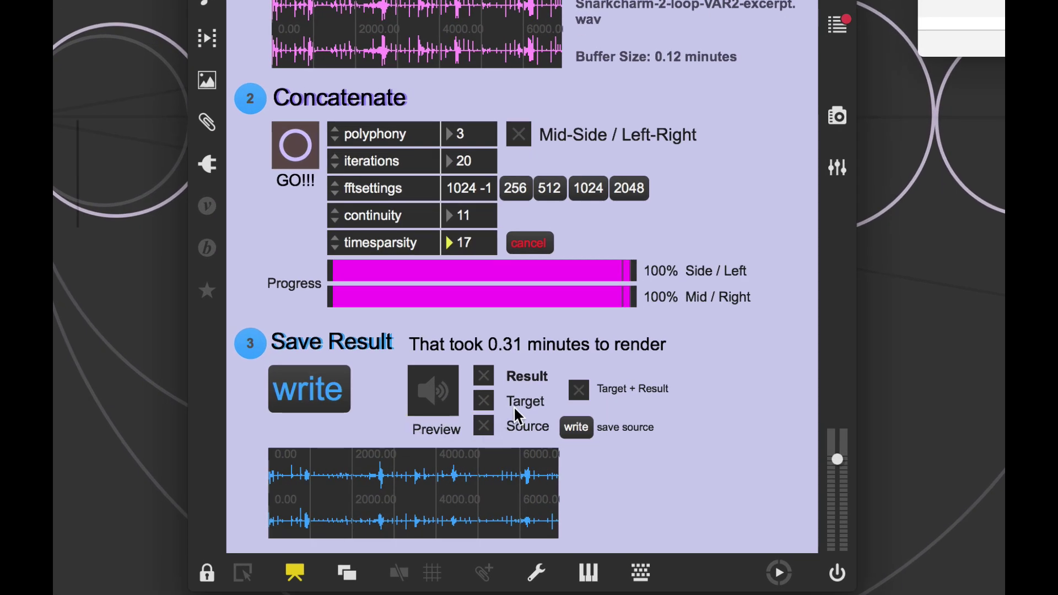
Audition the target drum loop, the source corpus and the rendered result
{"action": "left_click", "coordinate": [486, 407]}
{"action": "left_click", "coordinate": [450, 398]}
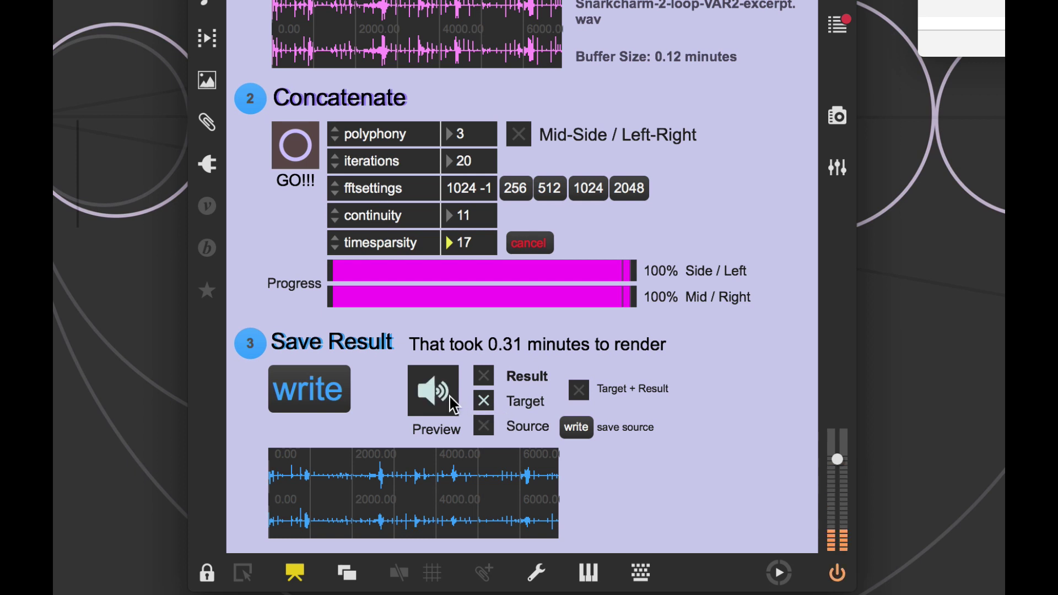
{"action": "left_click", "coordinate": [483, 401]}
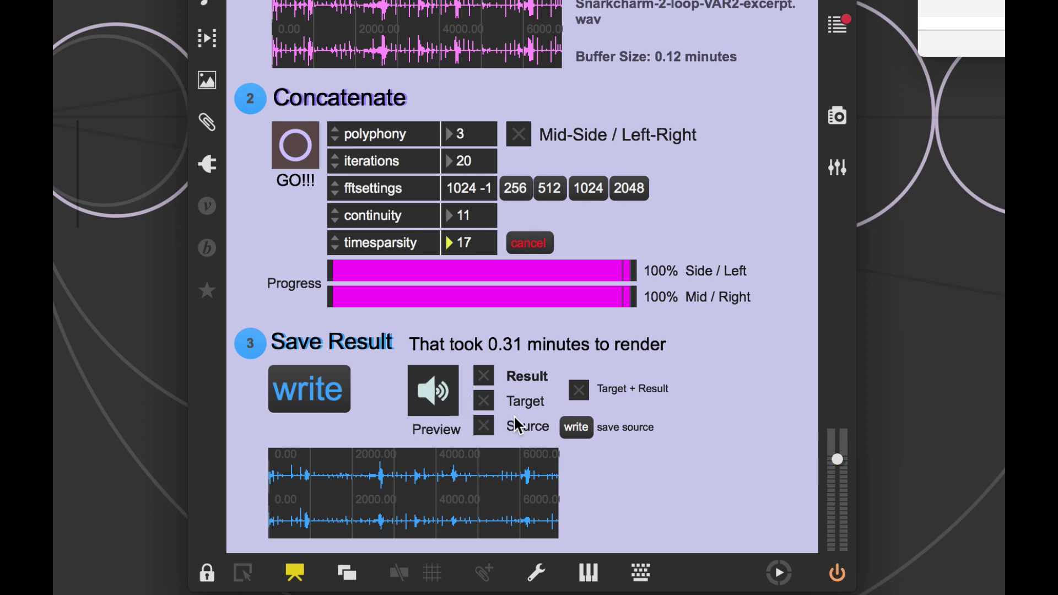
{"action": "left_click", "coordinate": [485, 432]}
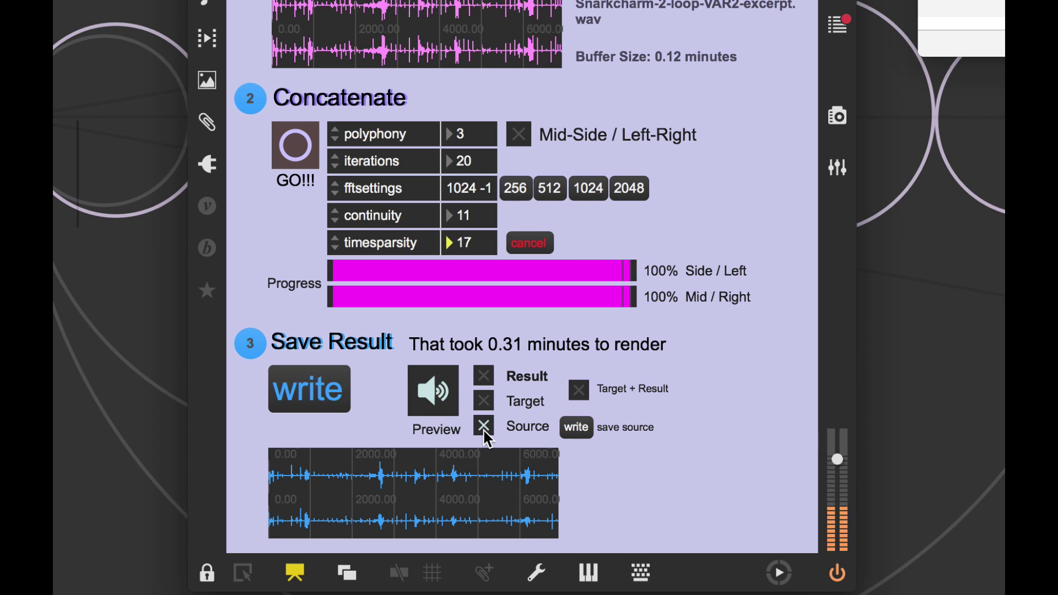
{"action": "left_click", "coordinate": [485, 432]}
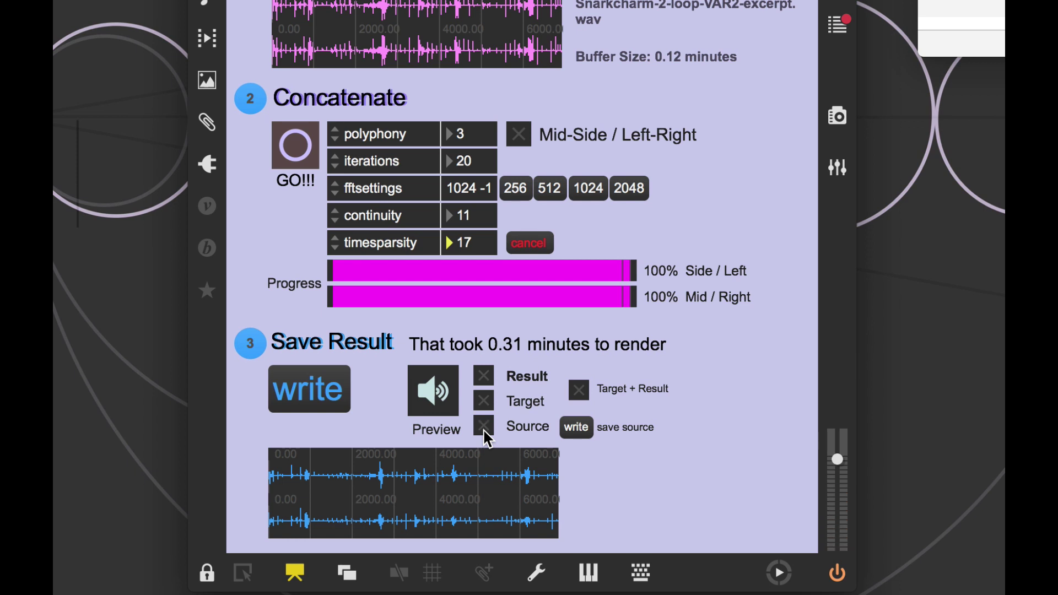
{"action": "left_click", "coordinate": [485, 381]}
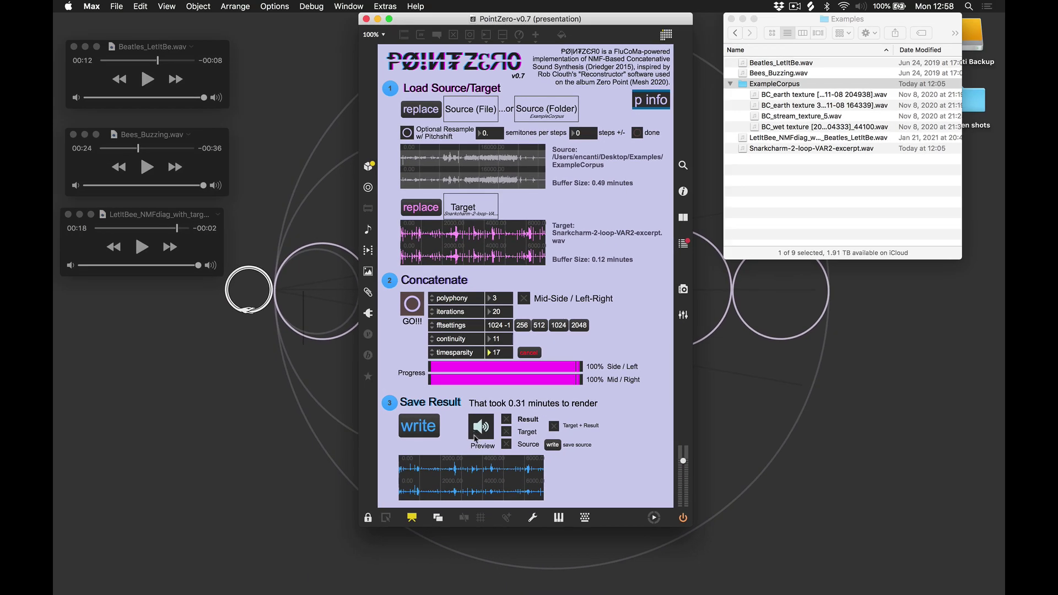
Write the result to an audio file named 'Super Cool Sound'
{"action": "left_click", "coordinate": [420, 435]}
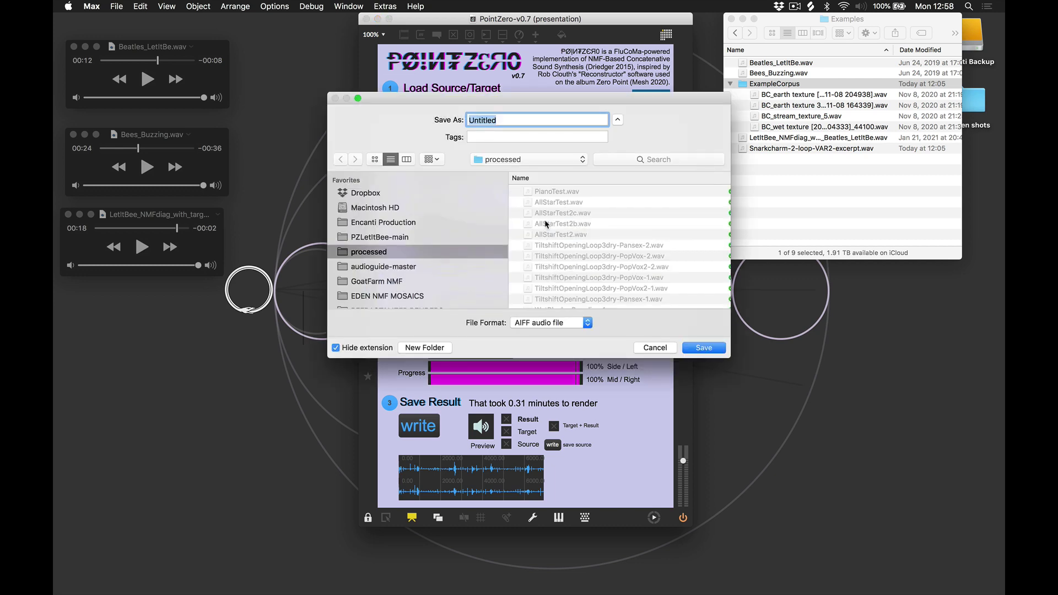
{"action": "type", "text": "Super Cool Sound"}
{"action": "key", "text": "Return"}
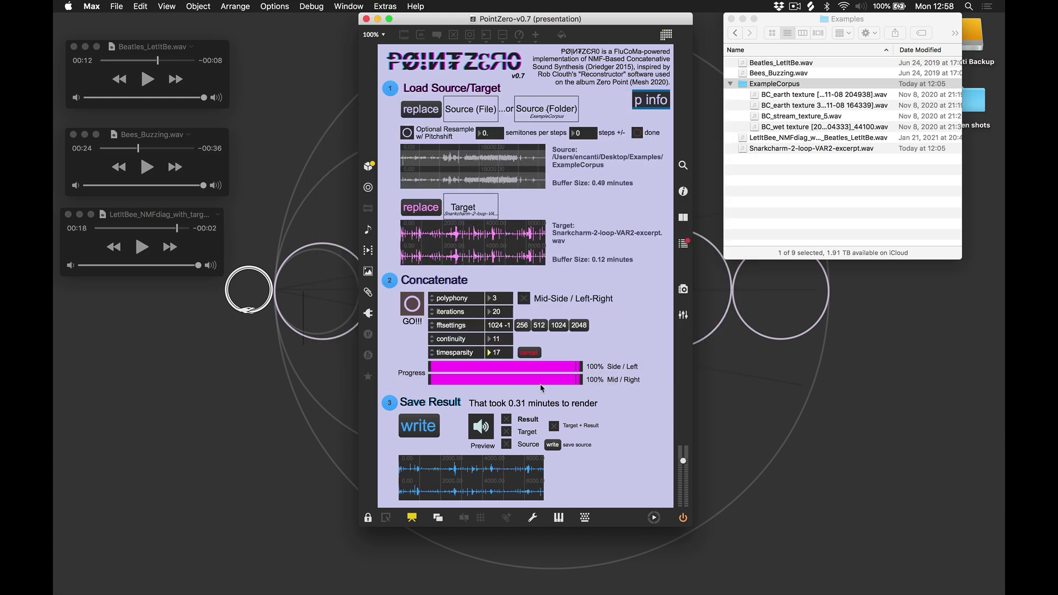